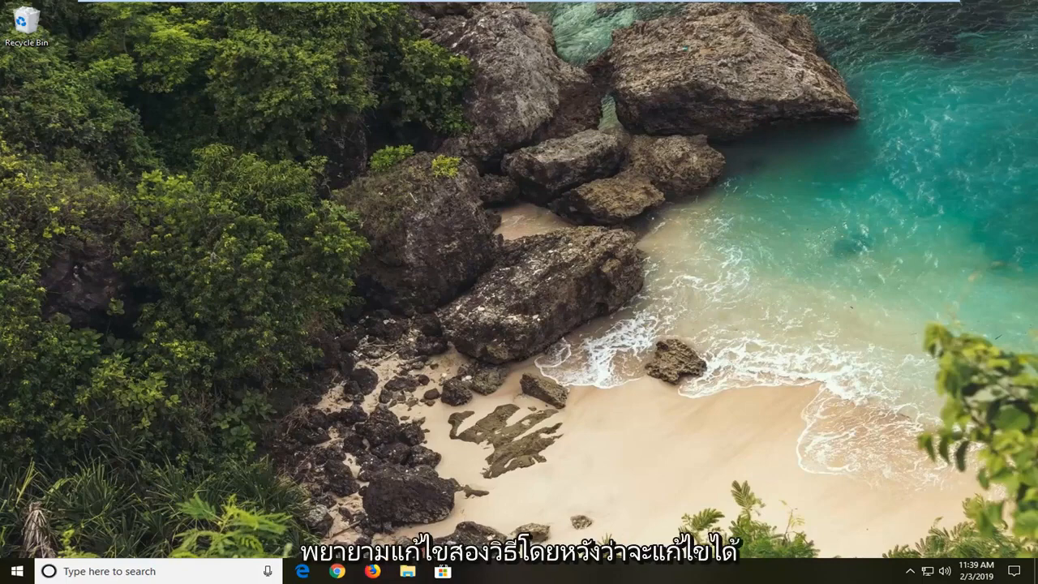
# Search the Start menu for CCleaner and open its file location from the result's context menu
pyautogui.click(17, 571)
pyautogui.write('d')
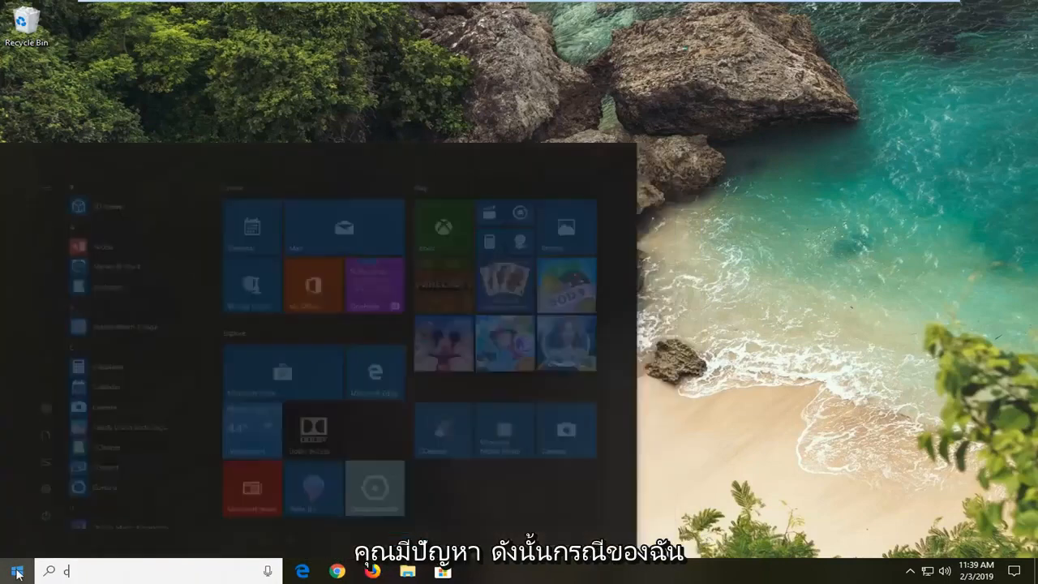
pyautogui.write('ccleaner')
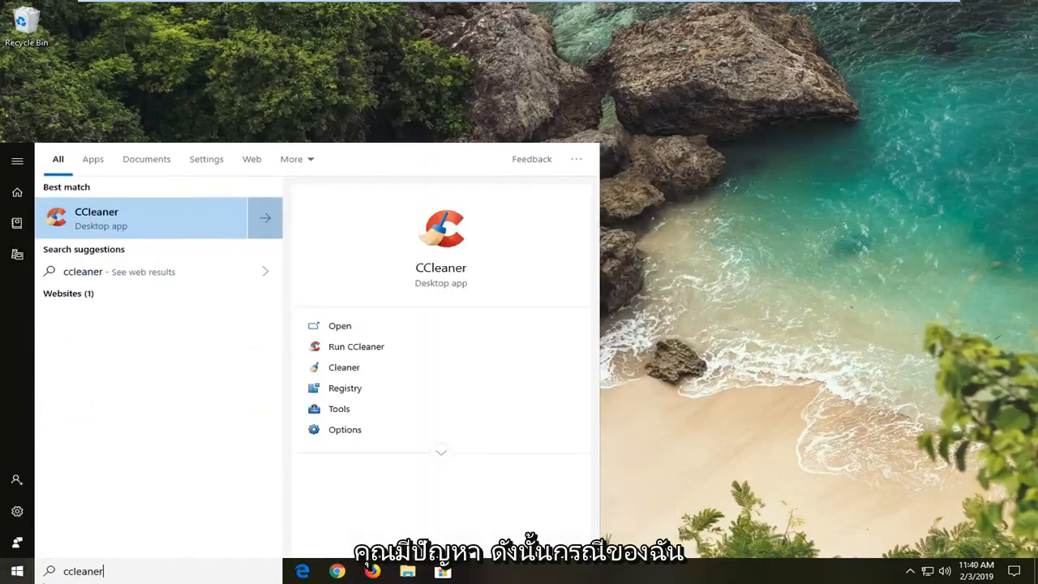
pyautogui.rightClick(99, 221)
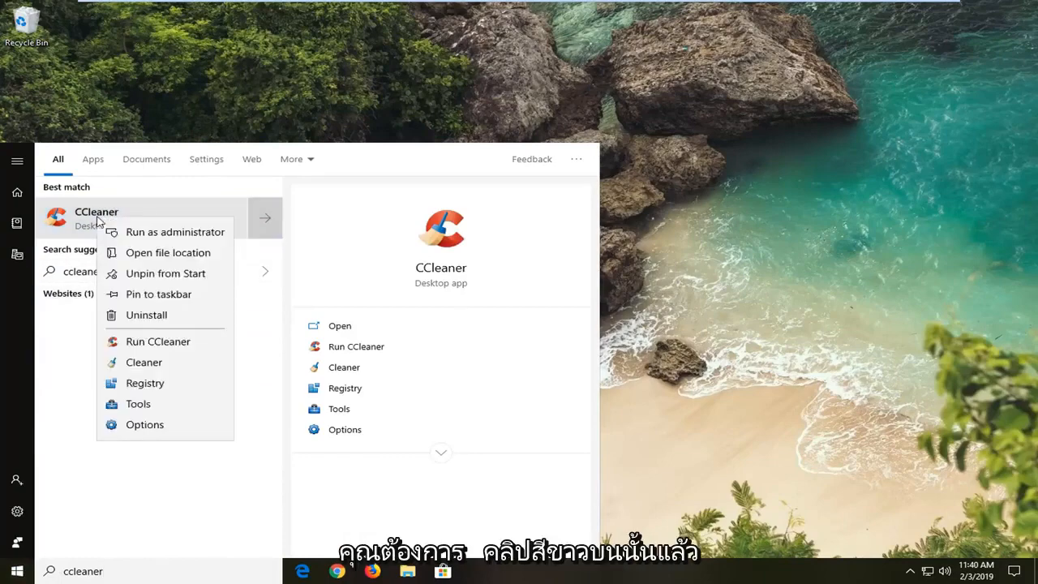
pyautogui.click(161, 258)
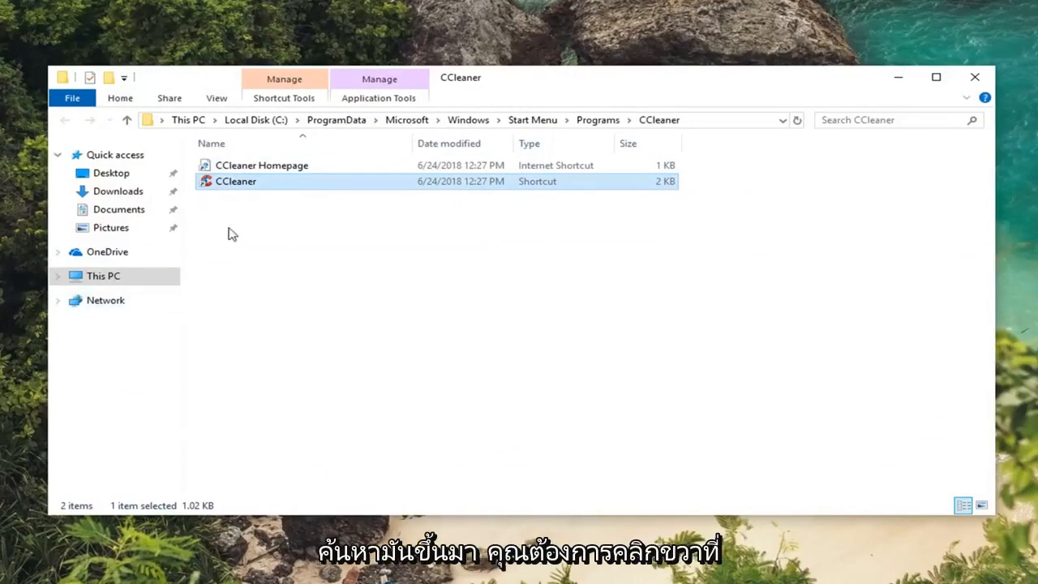
# Open the CCleaner shortcut's Properties dialog and move it into view
pyautogui.rightClick(230, 187)
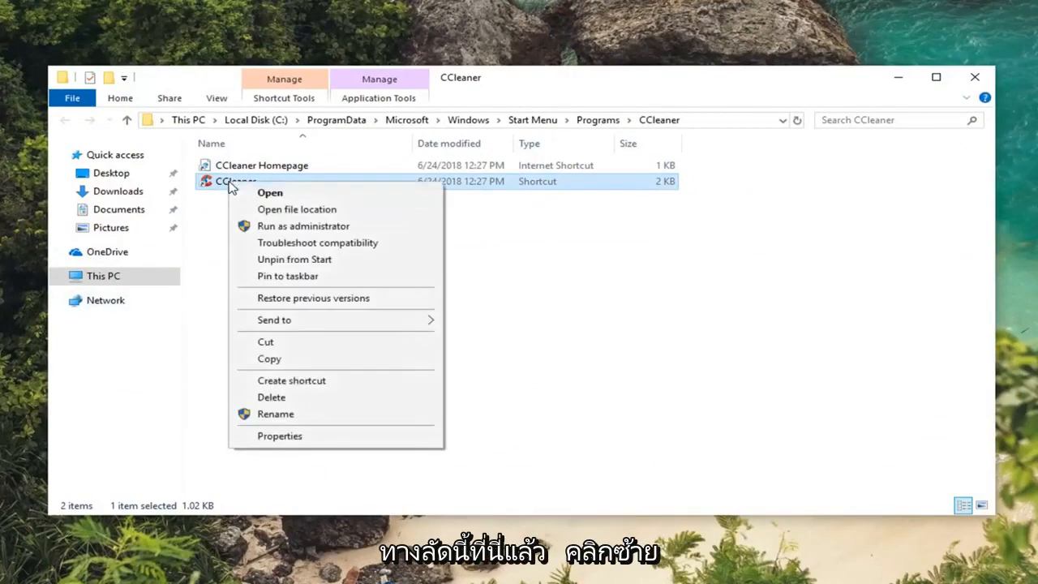
pyautogui.click(280, 435)
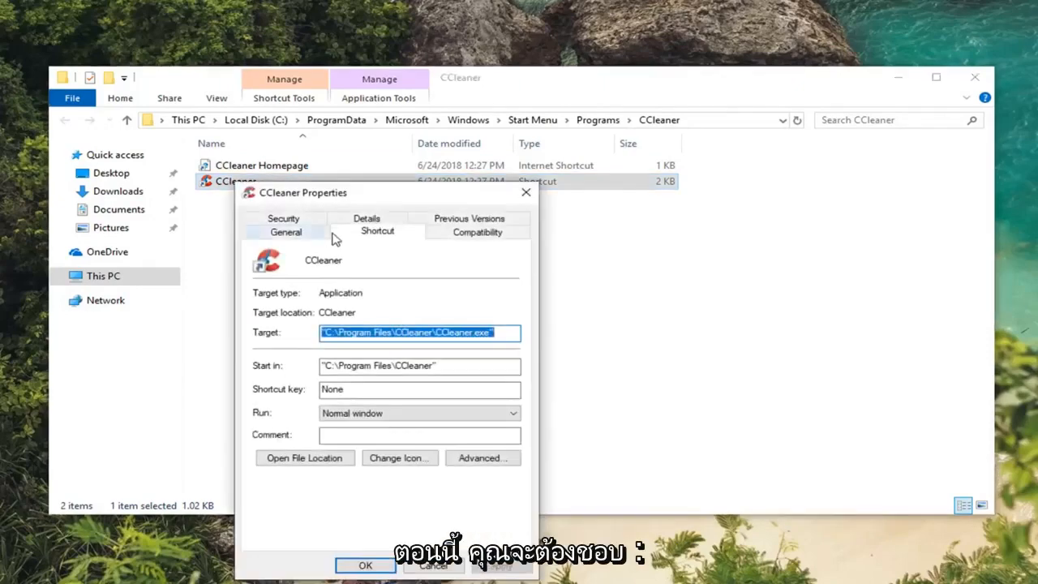
pyautogui.moveTo(366, 138); pyautogui.dragTo(390, 107)
# On the Compatibility tab, enable compatibility mode with Windows 8 as the target version
pyautogui.click(525, 143)
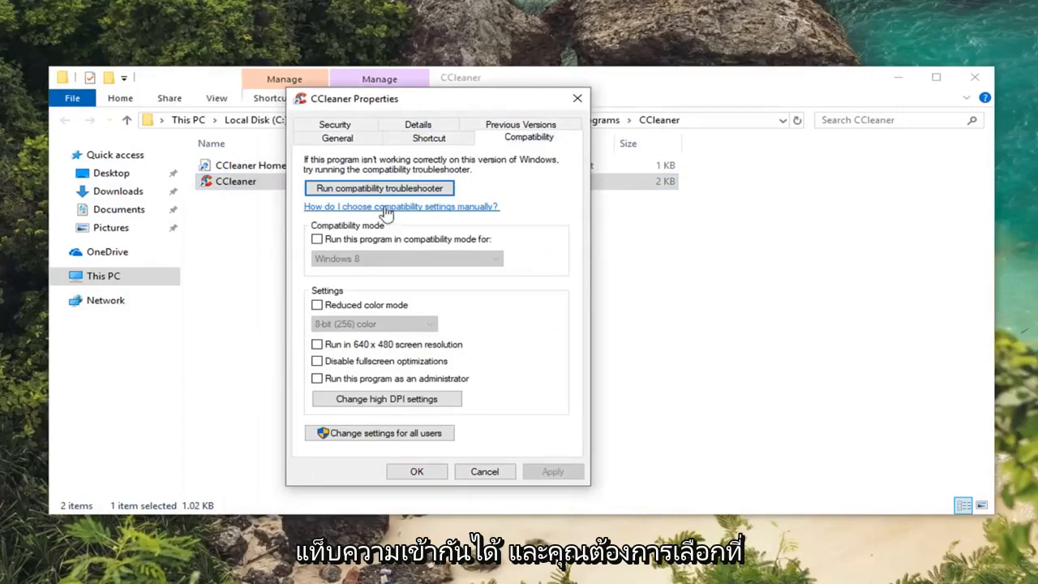
pyautogui.click(317, 239)
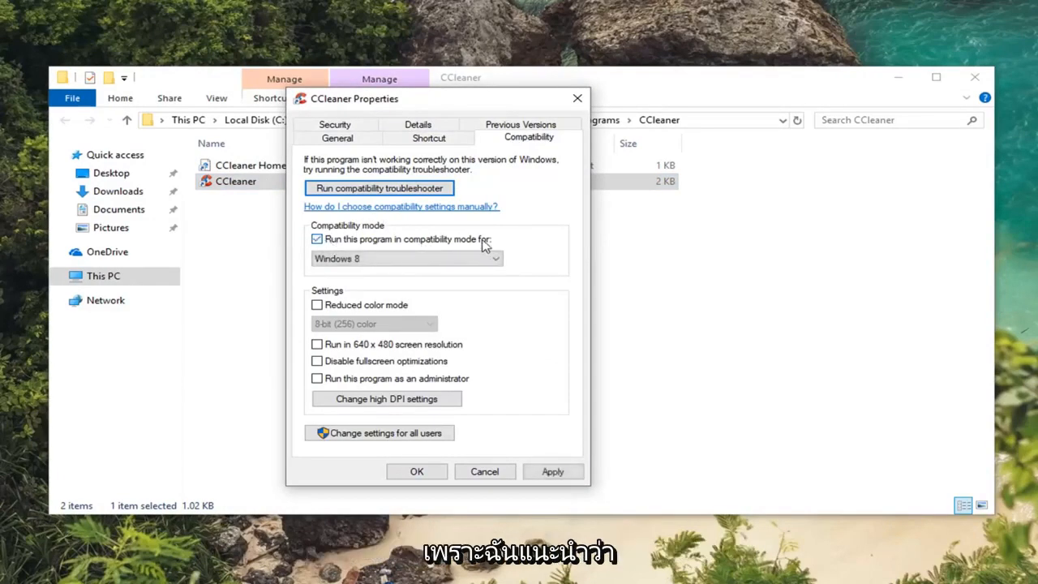
pyautogui.click(405, 258)
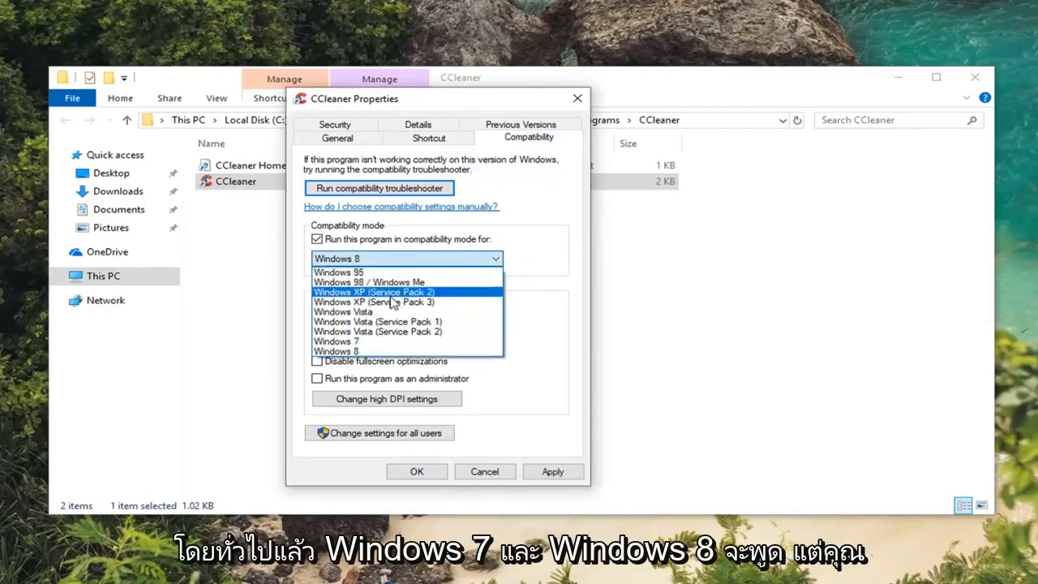
pyautogui.click(551, 241)
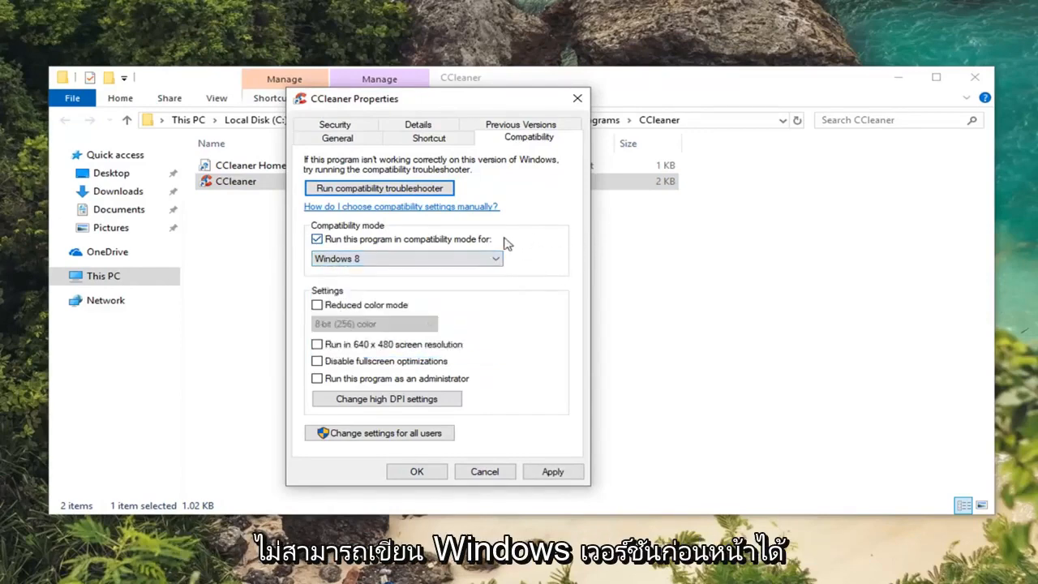
pyautogui.click(357, 261)
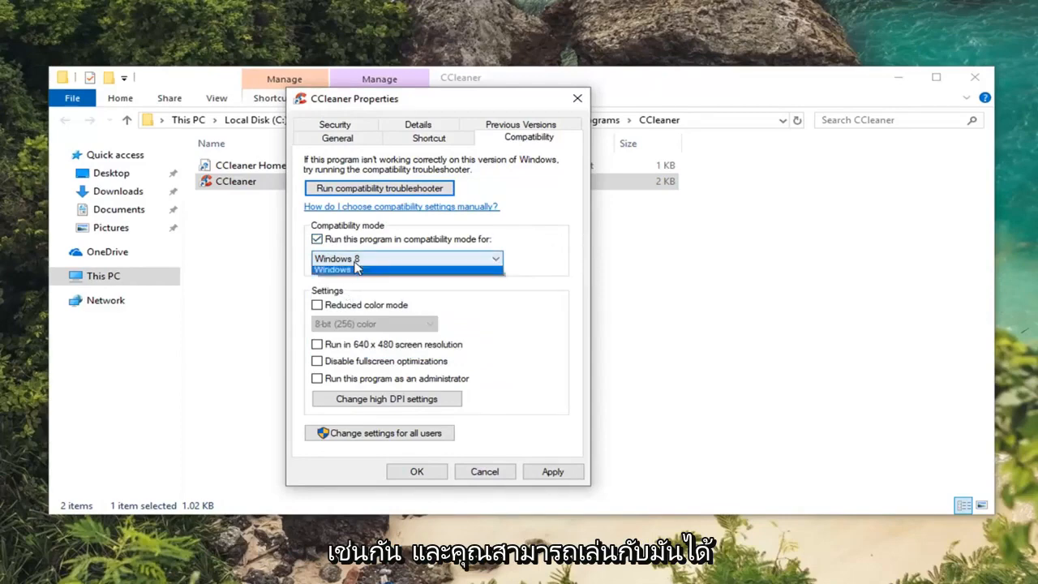
pyautogui.click(568, 260)
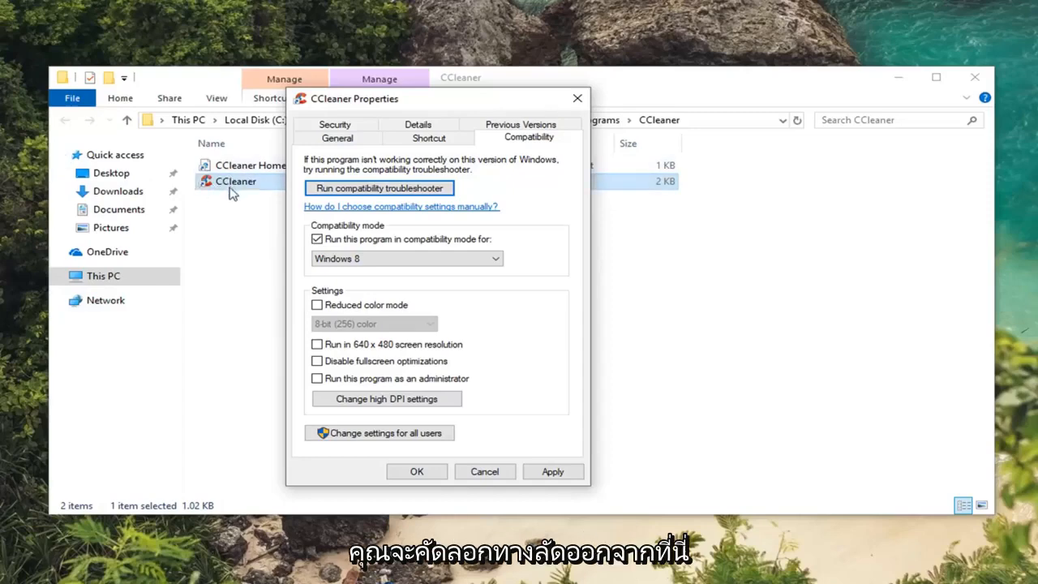
pyautogui.moveTo(422, 101); pyautogui.dragTo(601, 197)
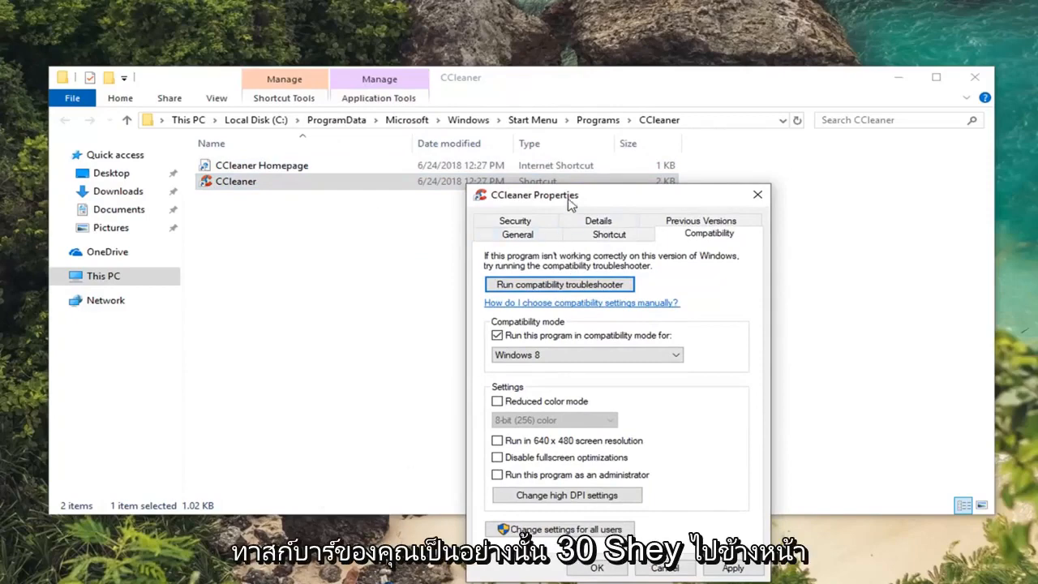
pyautogui.moveTo(569, 203); pyautogui.dragTo(426, 81)
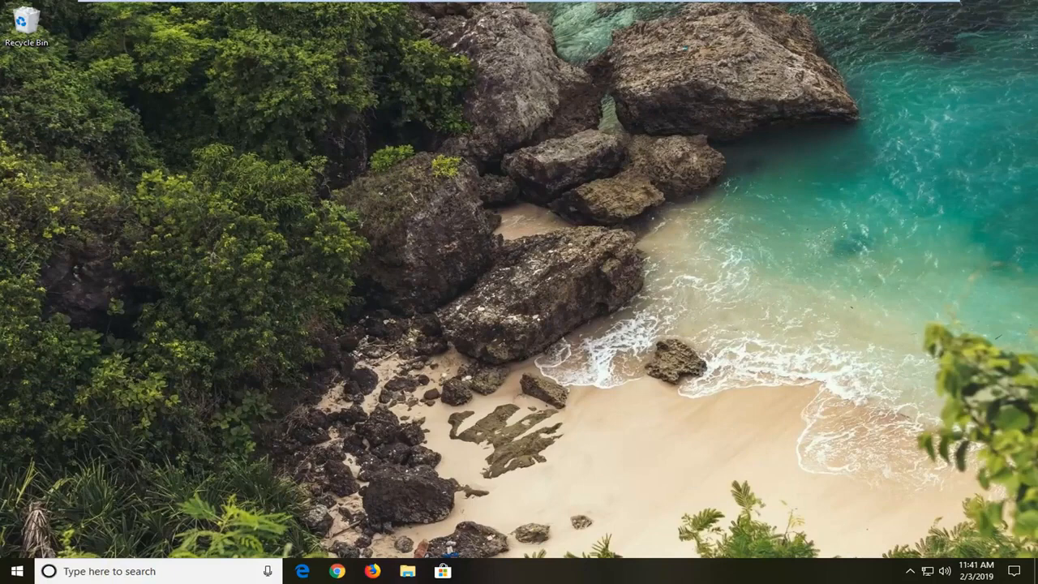
# Search the Start menu for regedit, run Registry Editor as administrator and accept the UAC prompt
pyautogui.click(14, 572)
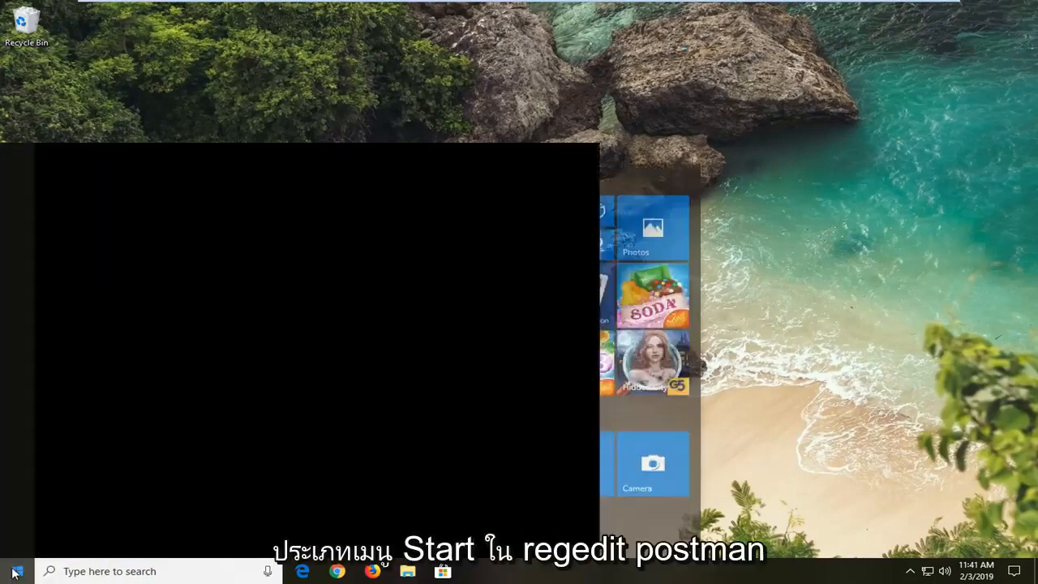
pyautogui.write('regedit')
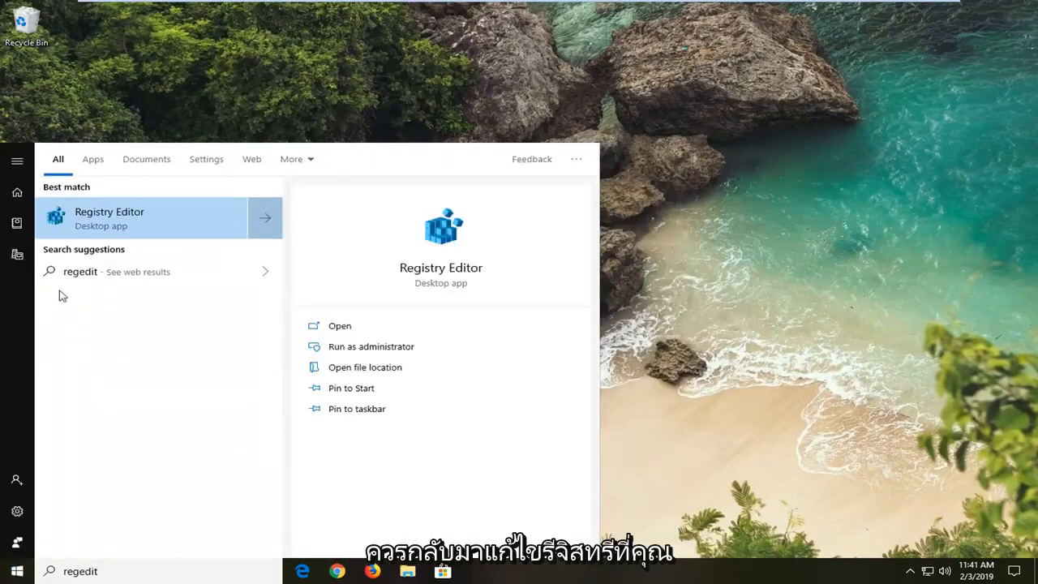
pyautogui.rightClick(110, 221)
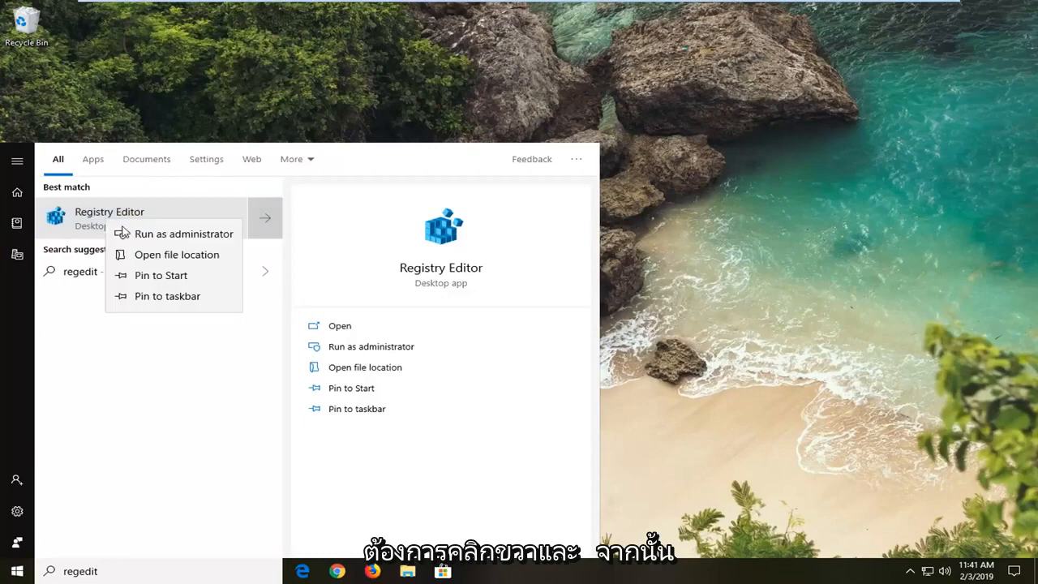
pyautogui.click(142, 235)
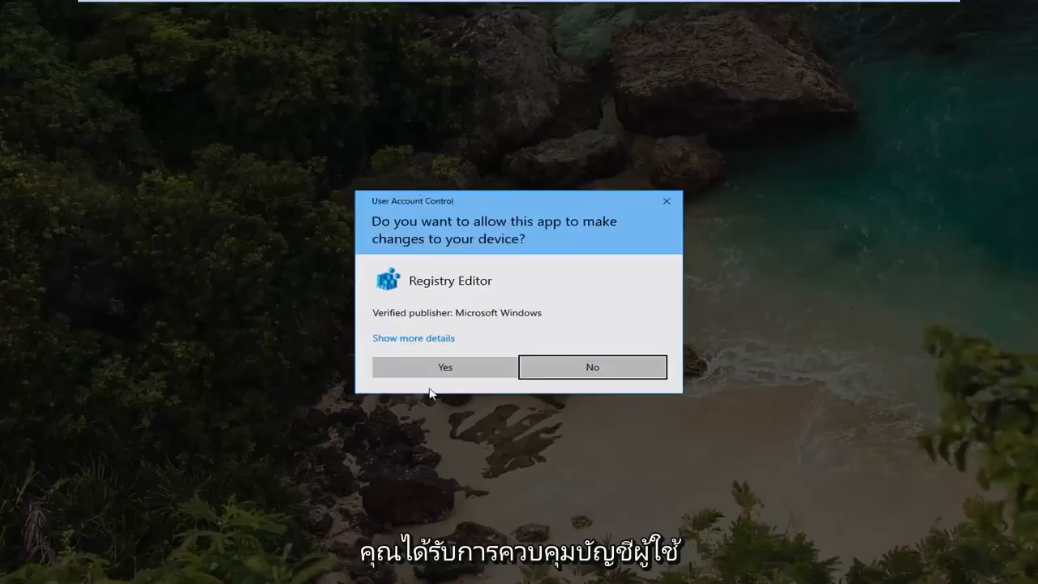
pyautogui.click(444, 367)
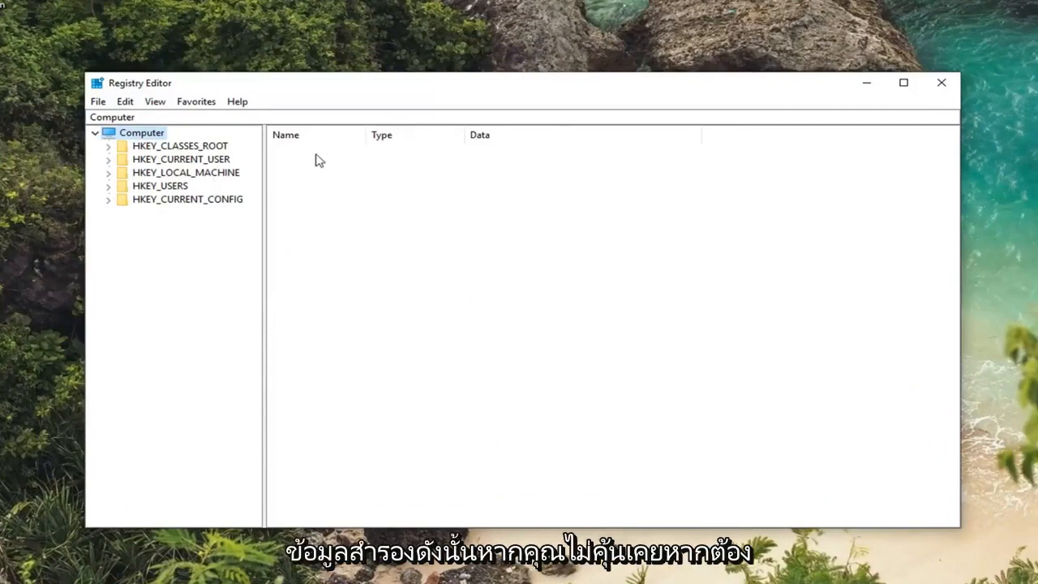
# Export a backup of the whole registry via File > Export and save it
pyautogui.click(99, 101)
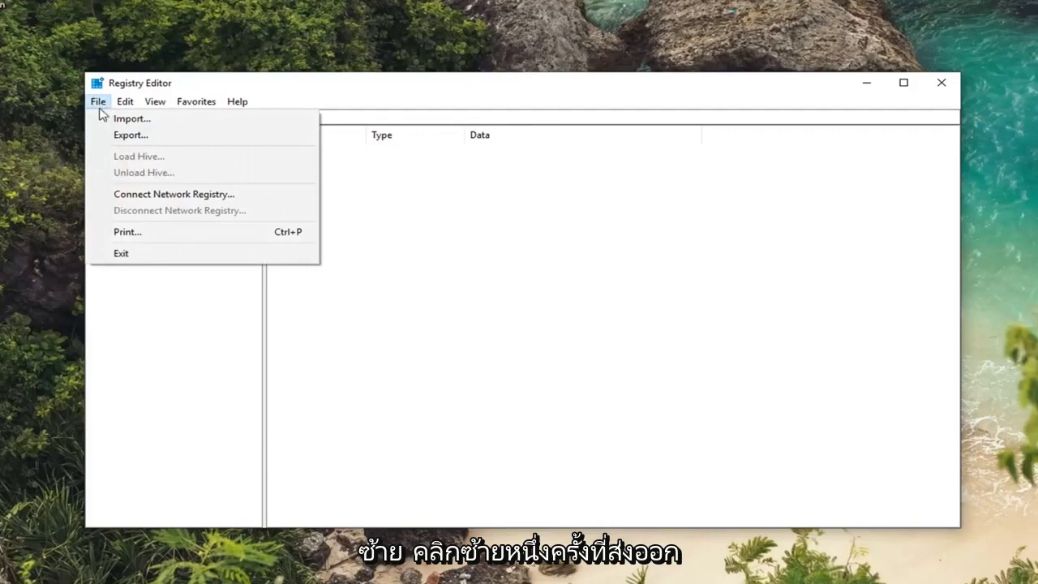
pyautogui.click(130, 135)
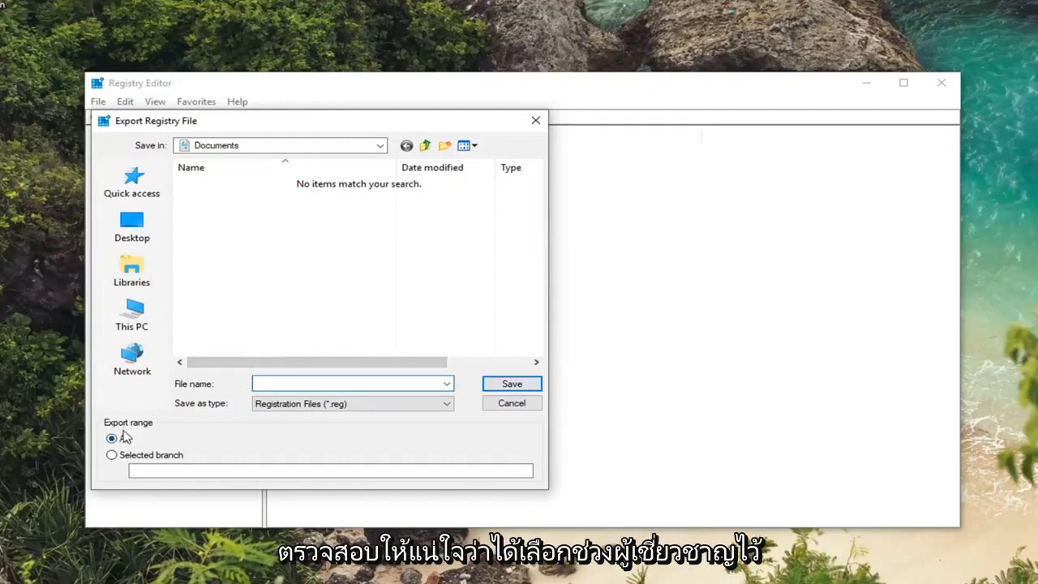
pyautogui.click(511, 403)
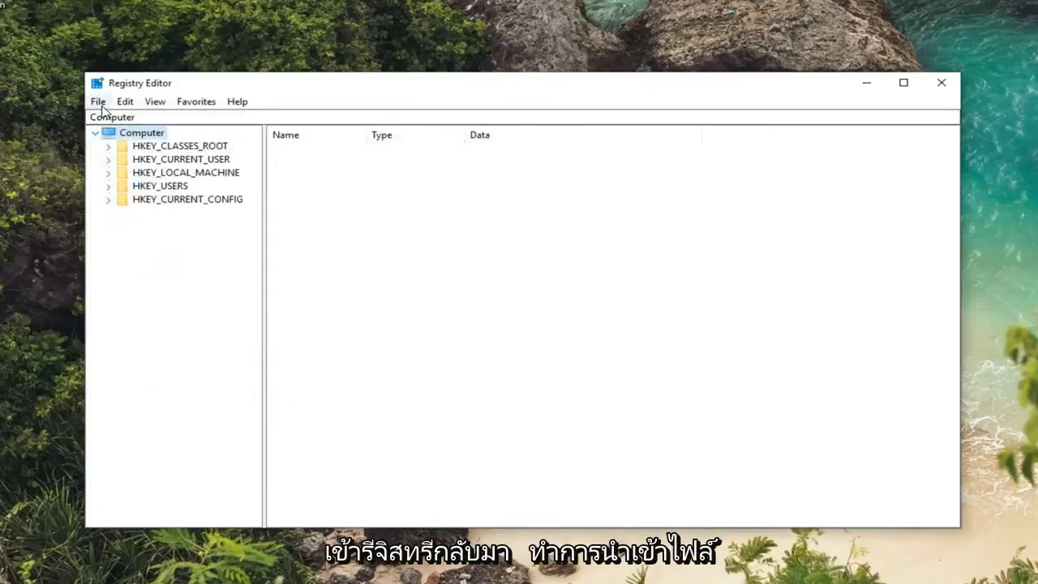
pyautogui.click(98, 101)
pyautogui.click(114, 119)
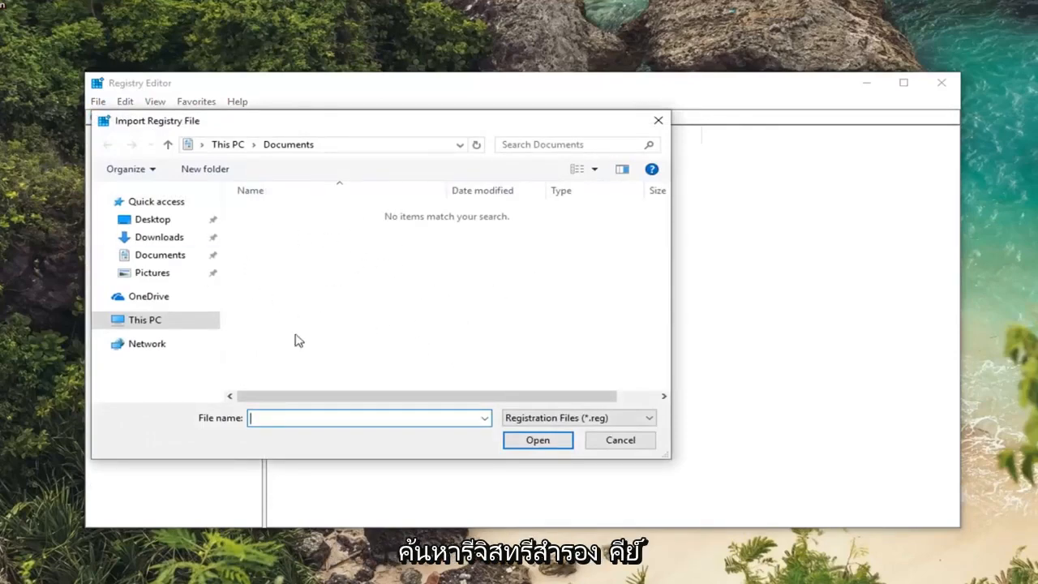
pyautogui.click(620, 440)
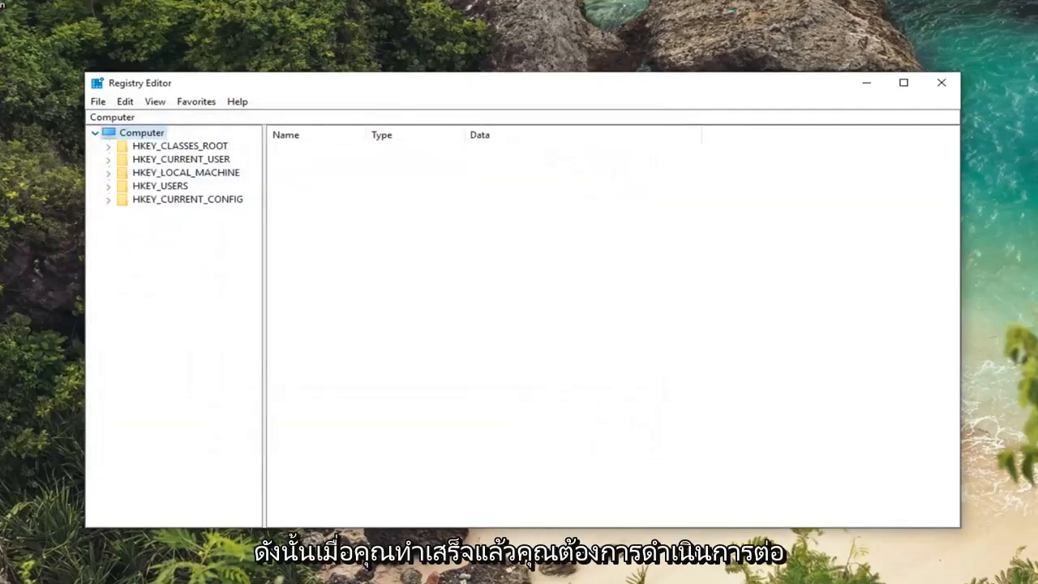
# Expand HKEY_LOCAL_MACHINE > SOFTWARE > Microsoft in the key tree, widening the pane for long names
pyautogui.click(170, 173)
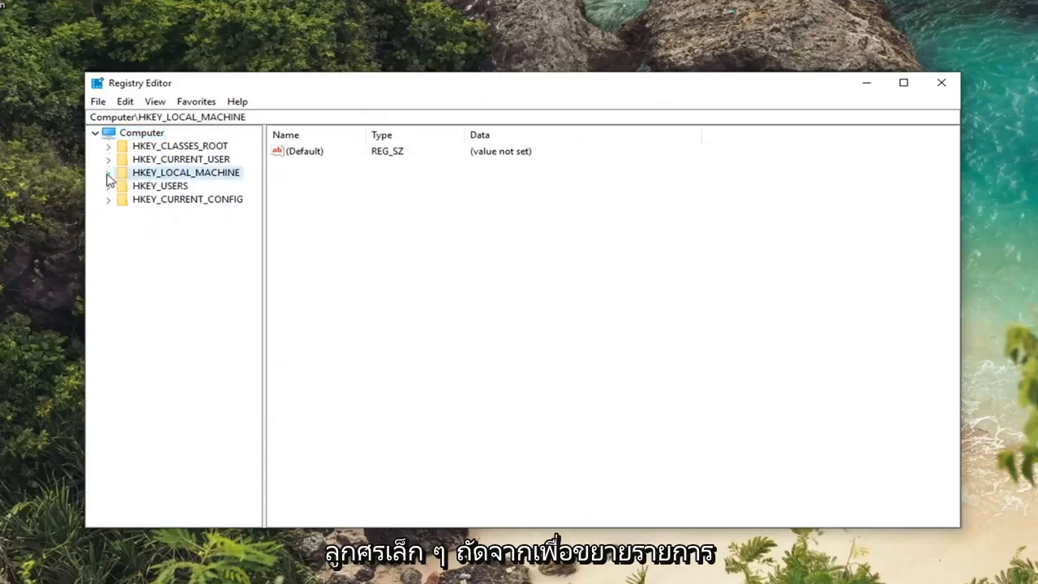
pyautogui.click(109, 172)
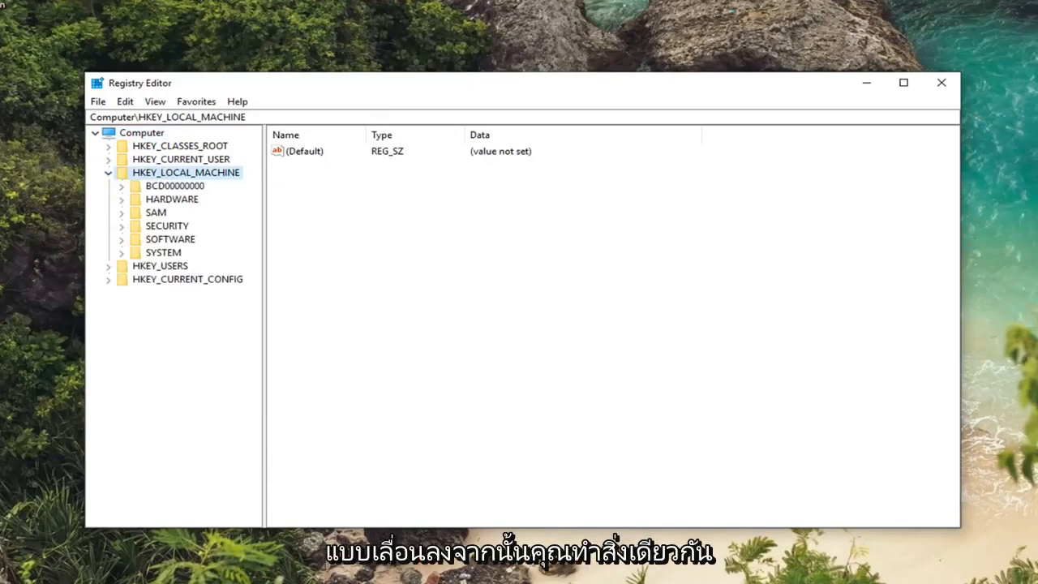
pyautogui.click(170, 239)
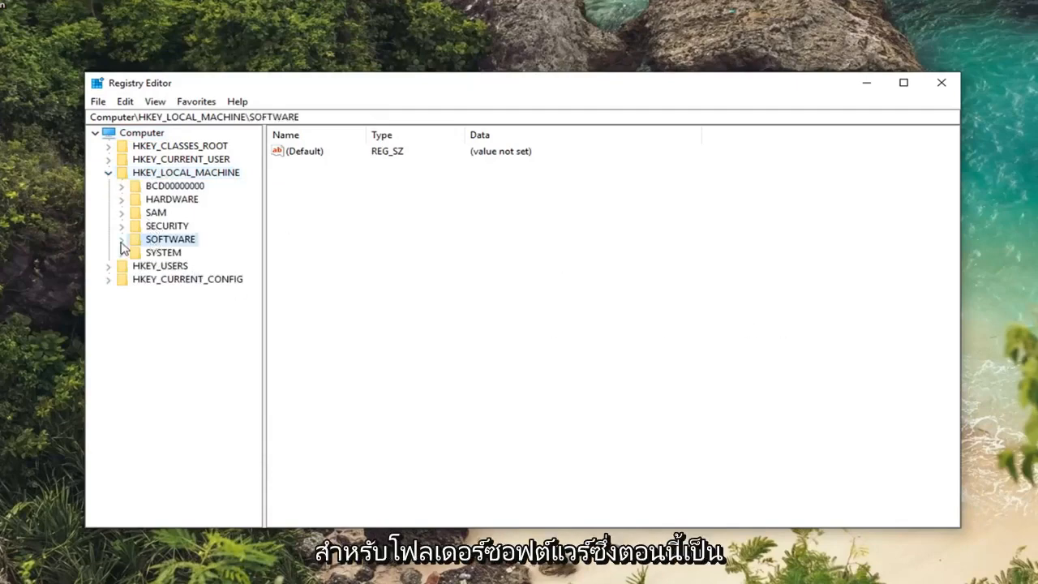
pyautogui.click(122, 239)
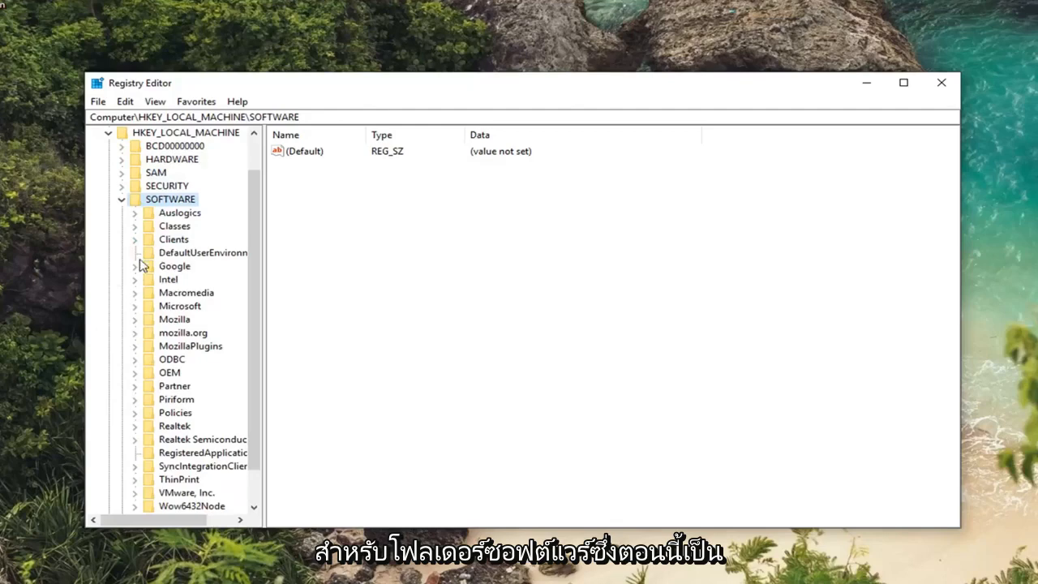
pyautogui.scroll(-1, 142, 267)
pyautogui.click(180, 266)
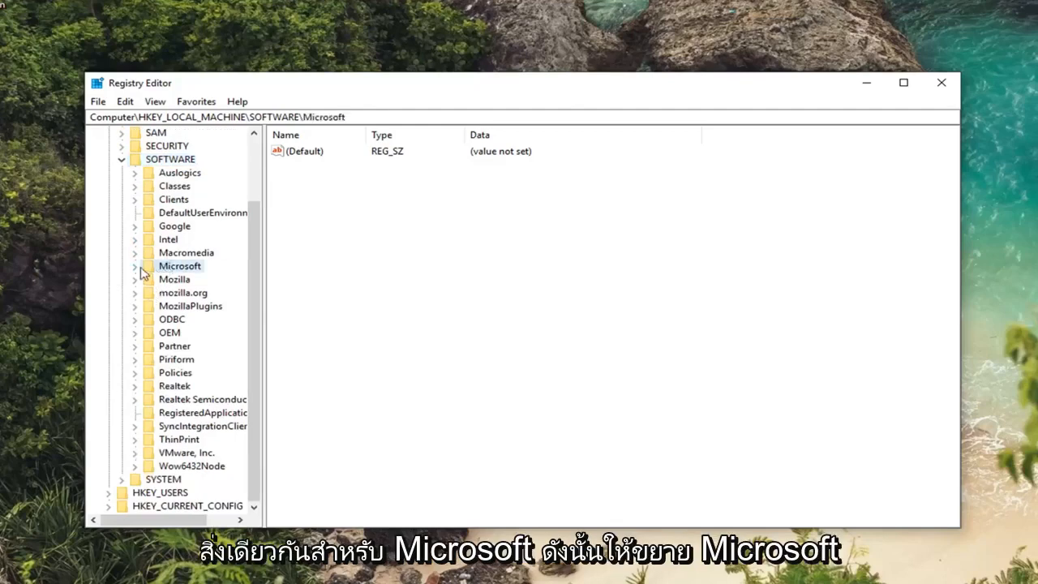
pyautogui.click(135, 266)
pyautogui.moveTo(264, 240); pyautogui.dragTo(403, 244)
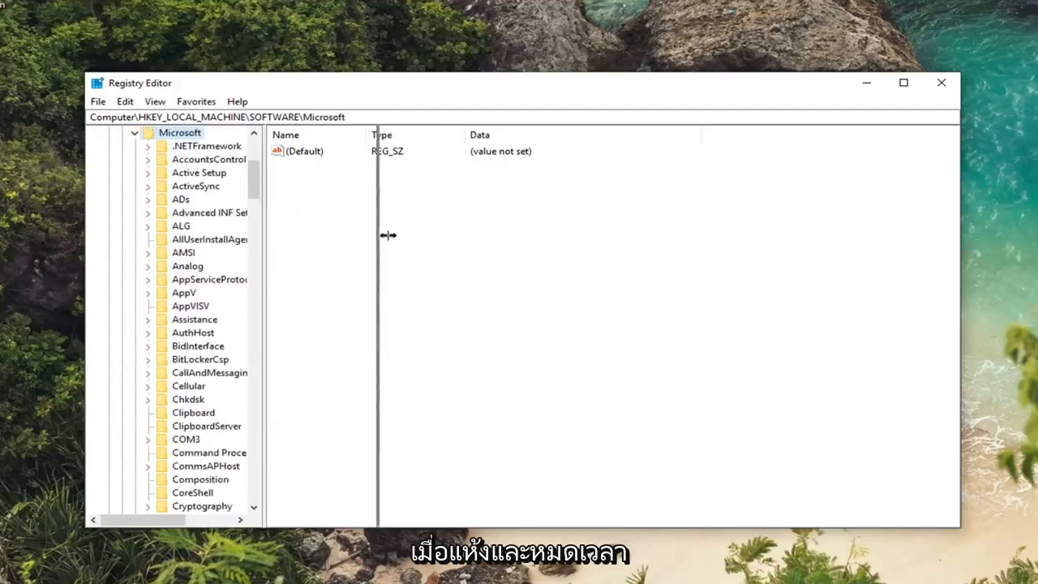
pyautogui.scroll(-10, 214, 274)
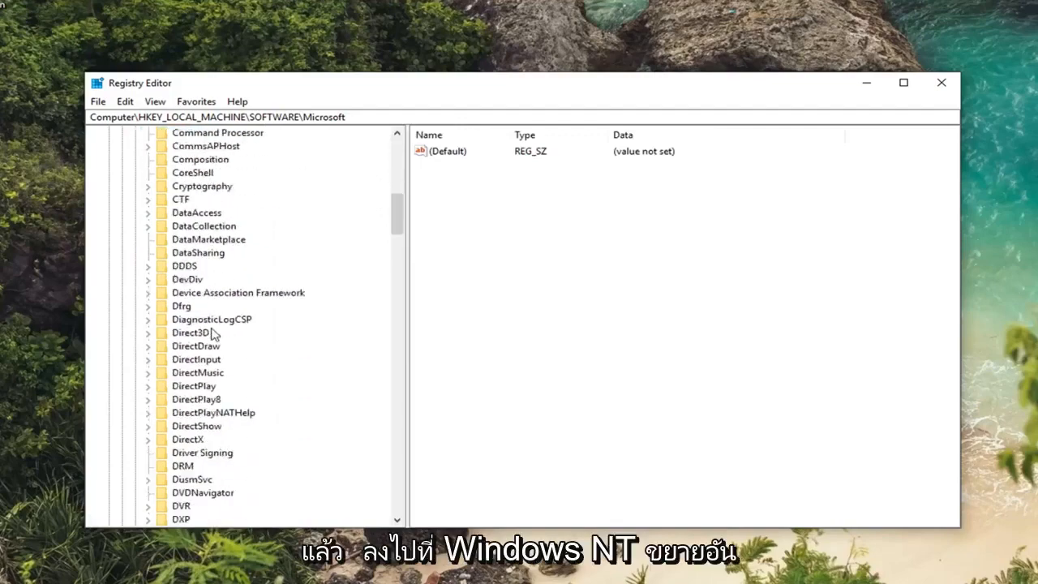
pyautogui.scroll(-8, 215, 308)
pyautogui.scroll(-6, 218, 331)
pyautogui.scroll(-8, 193, 365)
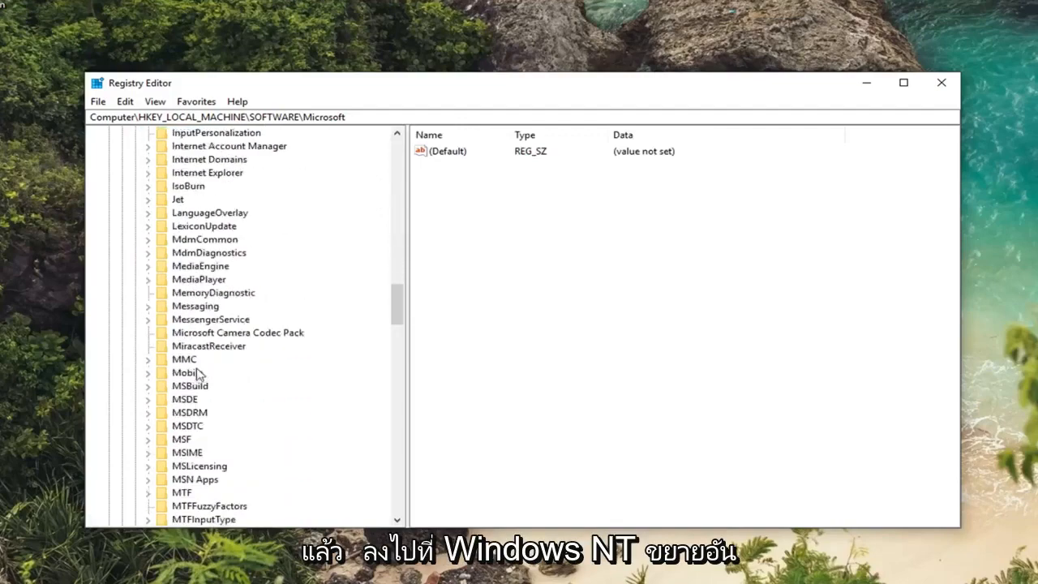
pyautogui.scroll(-8, 193, 369)
pyautogui.scroll(-8, 193, 373)
pyautogui.scroll(-5, 194, 378)
pyautogui.scroll(-5, 195, 381)
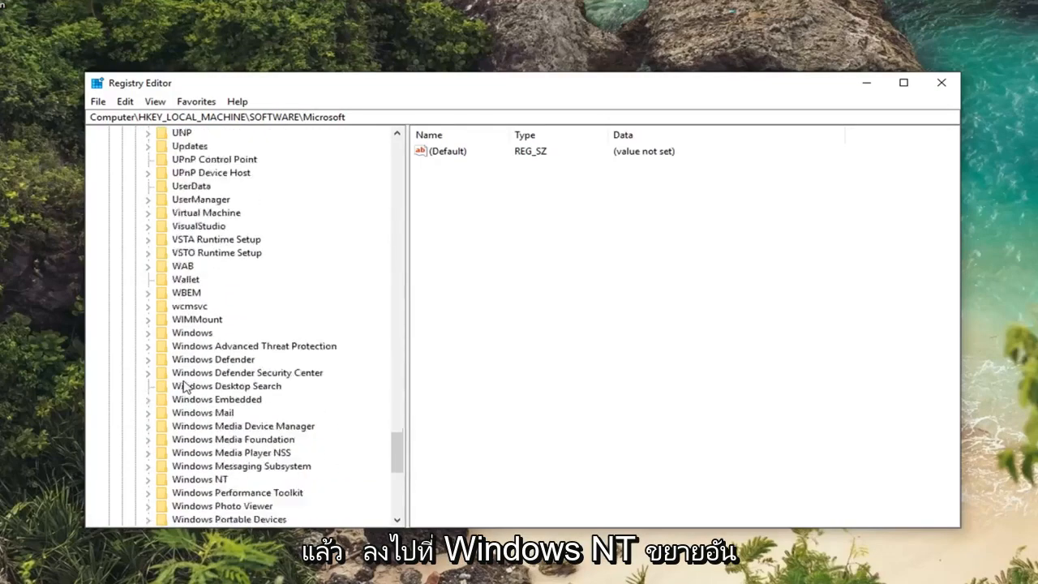
pyautogui.scroll(-3, 194, 381)
# Expand Windows NT > CurrentVersion and select the Windows key to list its values
pyautogui.click(200, 399)
pyautogui.click(149, 399)
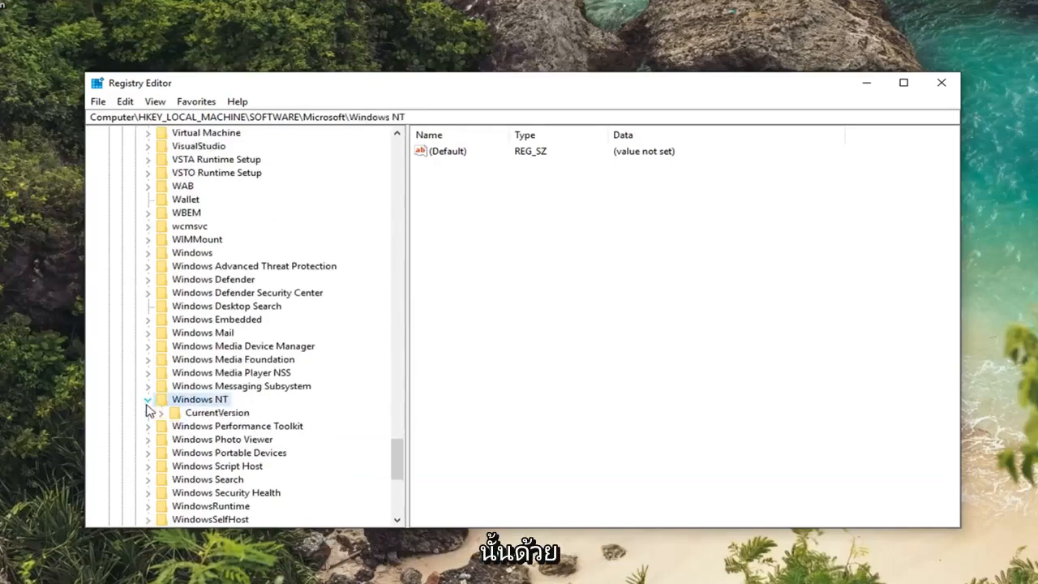
pyautogui.click(163, 413)
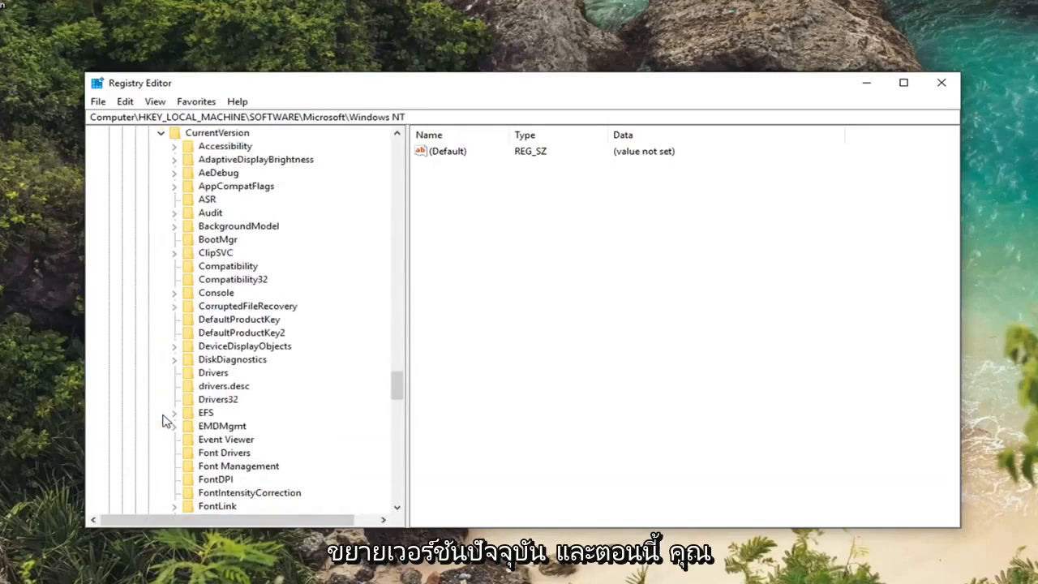
pyautogui.scroll(-5, 182, 406)
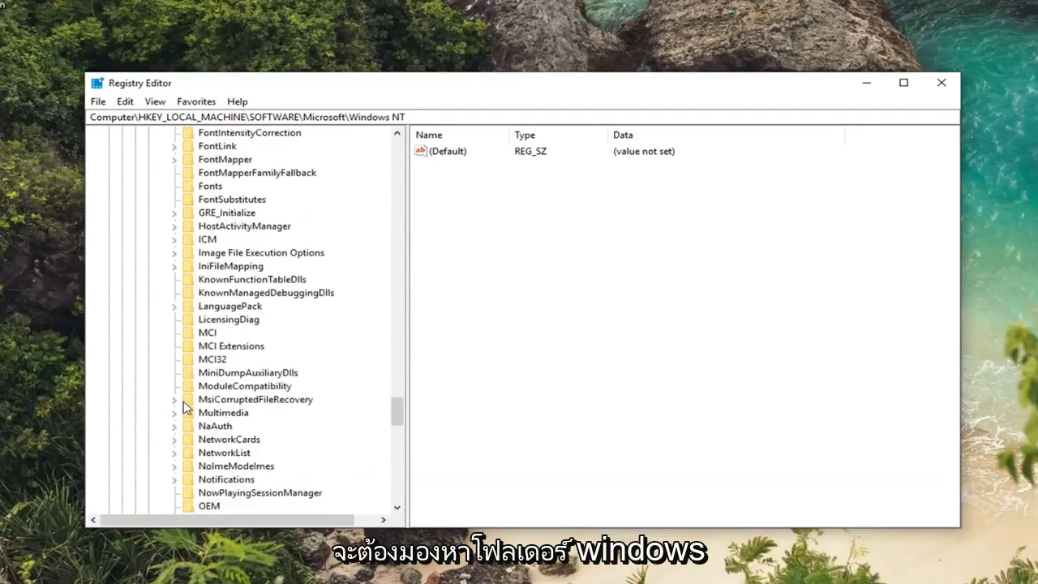
pyautogui.scroll(-4, 186, 407)
pyautogui.scroll(-3, 188, 409)
pyautogui.scroll(-3, 191, 412)
pyautogui.scroll(-3, 194, 415)
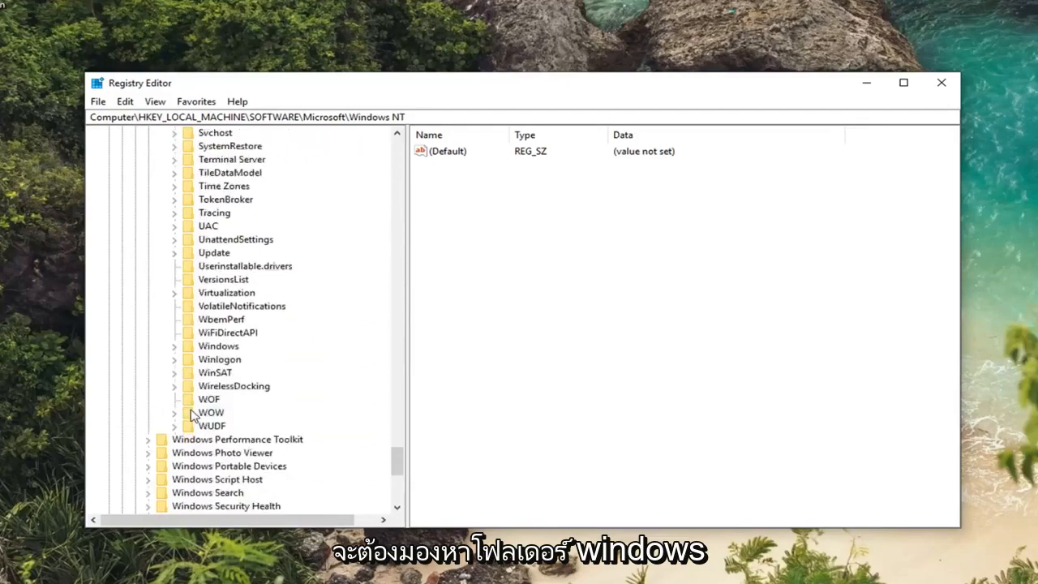
pyautogui.click(218, 347)
pyautogui.scroll(2, 179, 369)
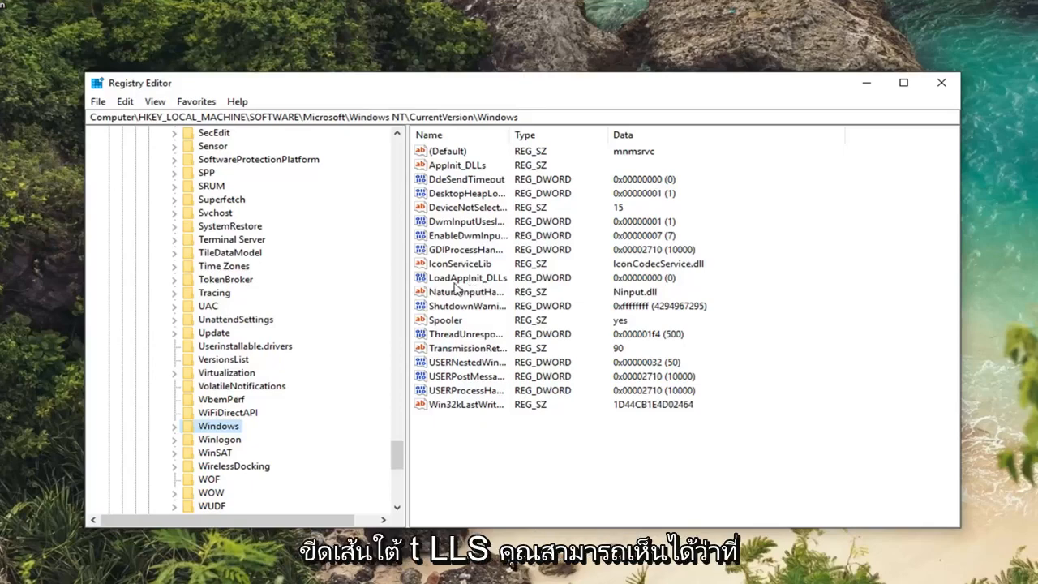
# Edit LoadAppInit_DLLs, set its value data to 0 and confirm
pyautogui.click(466, 278)
pyautogui.doubleClick(451, 278)
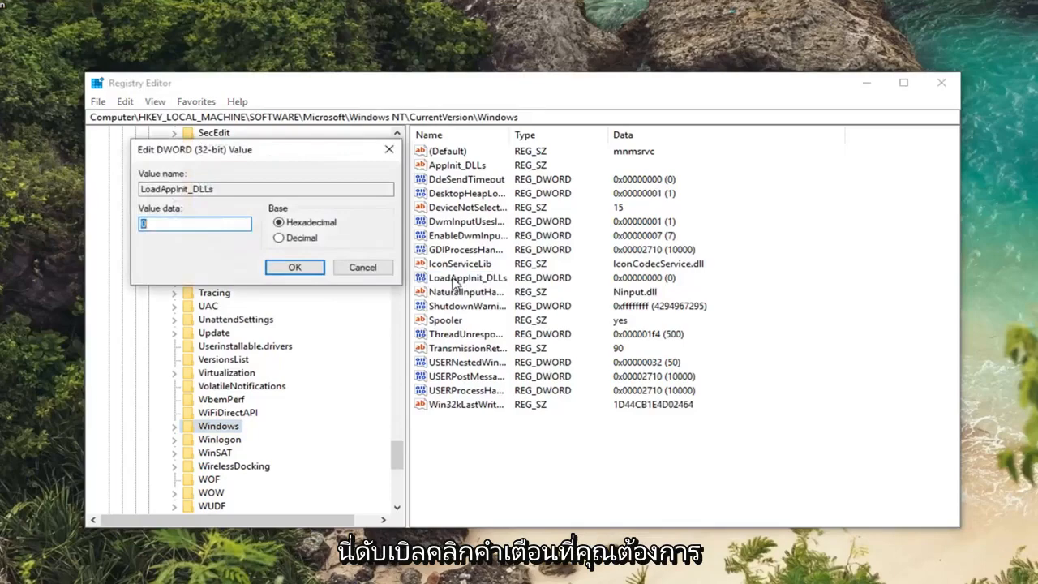
pyautogui.moveTo(292, 154); pyautogui.dragTo(642, 172)
pyautogui.click(488, 235)
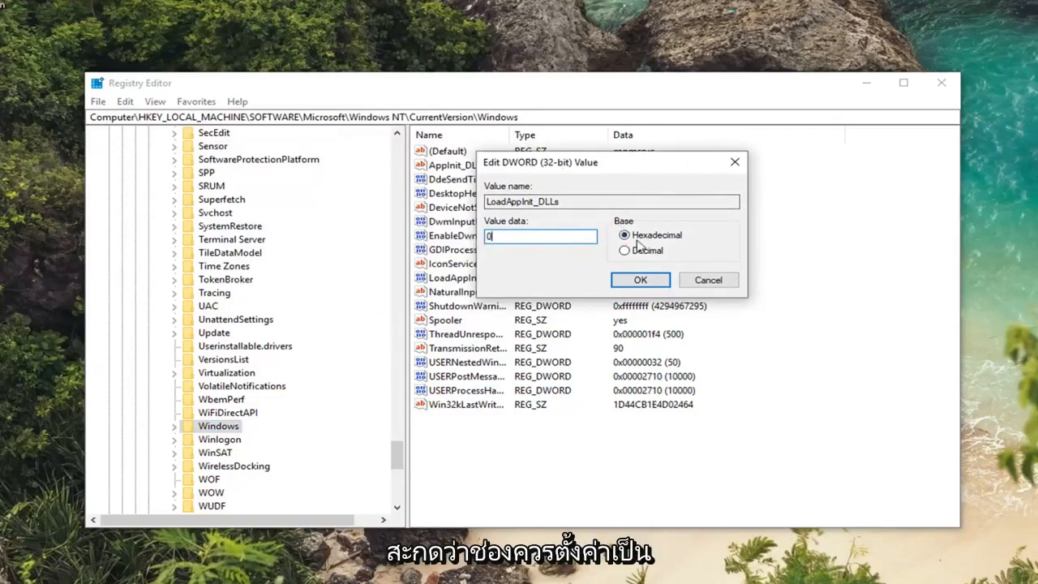
pyautogui.click(640, 279)
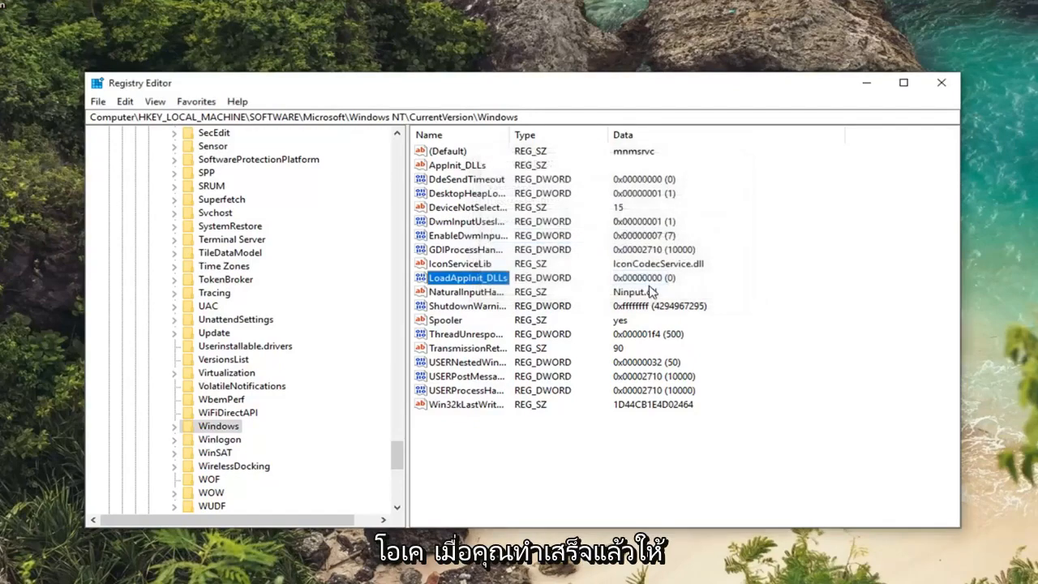
# Close Registry Editor, leaving the desktop showing
pyautogui.click(941, 83)
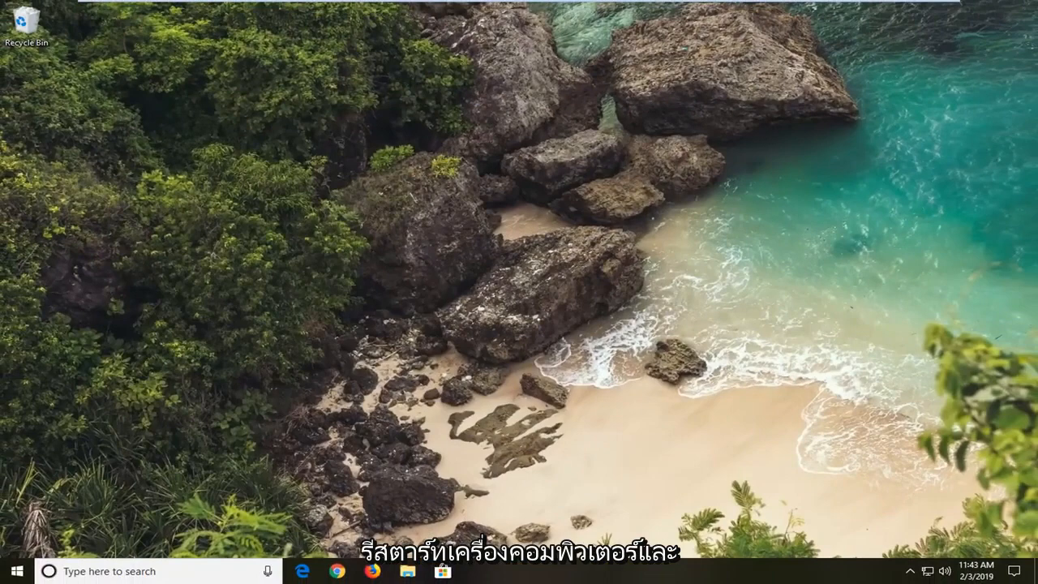